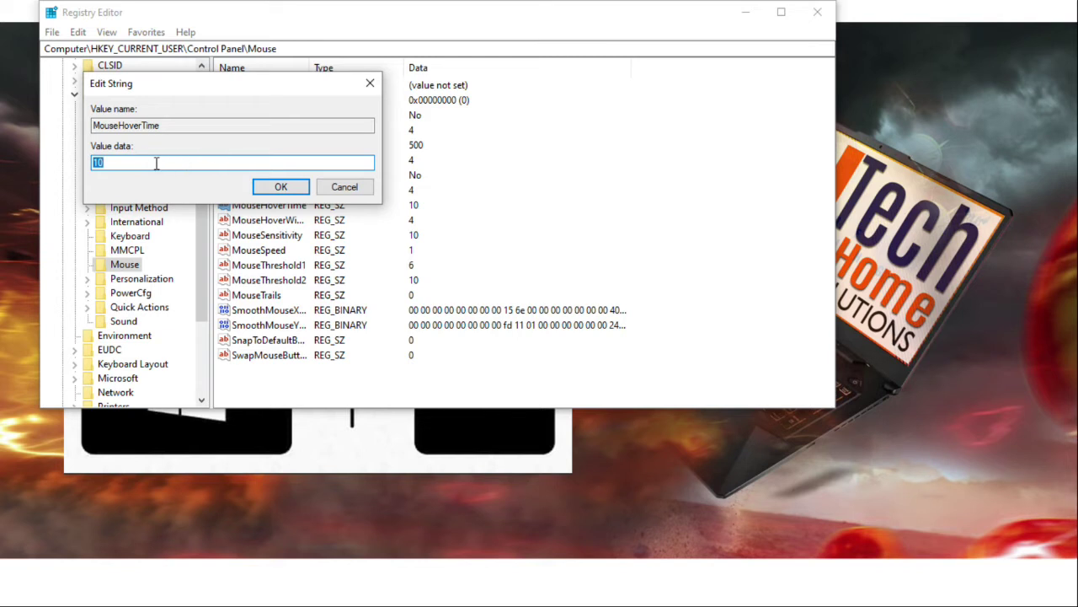
# - Confirm the MouseHoverTime value data of 10 and close the Registry Editor
pyautogui.click(262, 188)
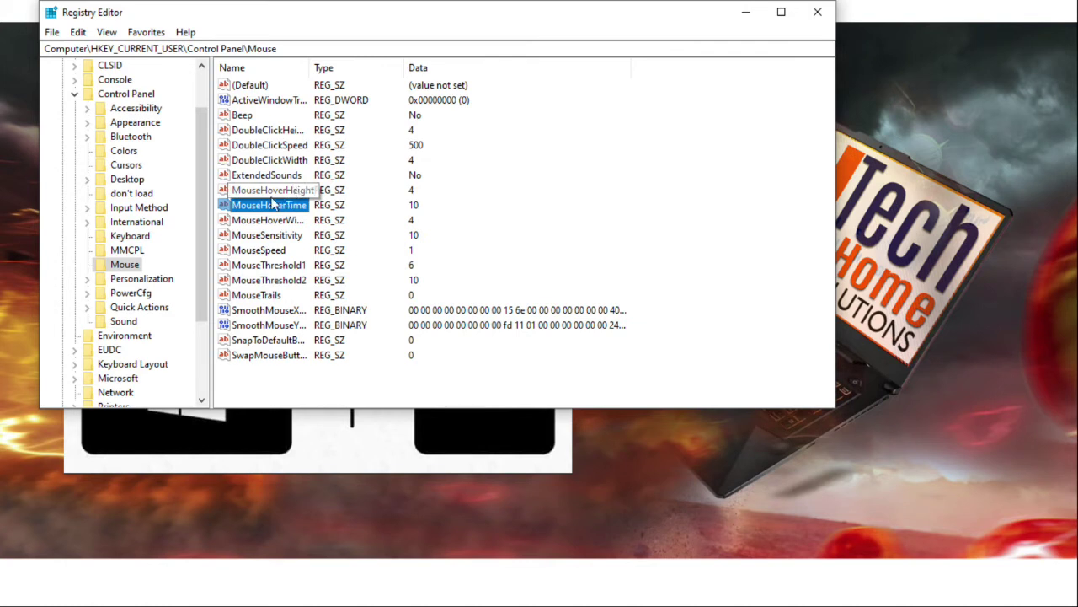
pyautogui.doubleClick(236, 206)
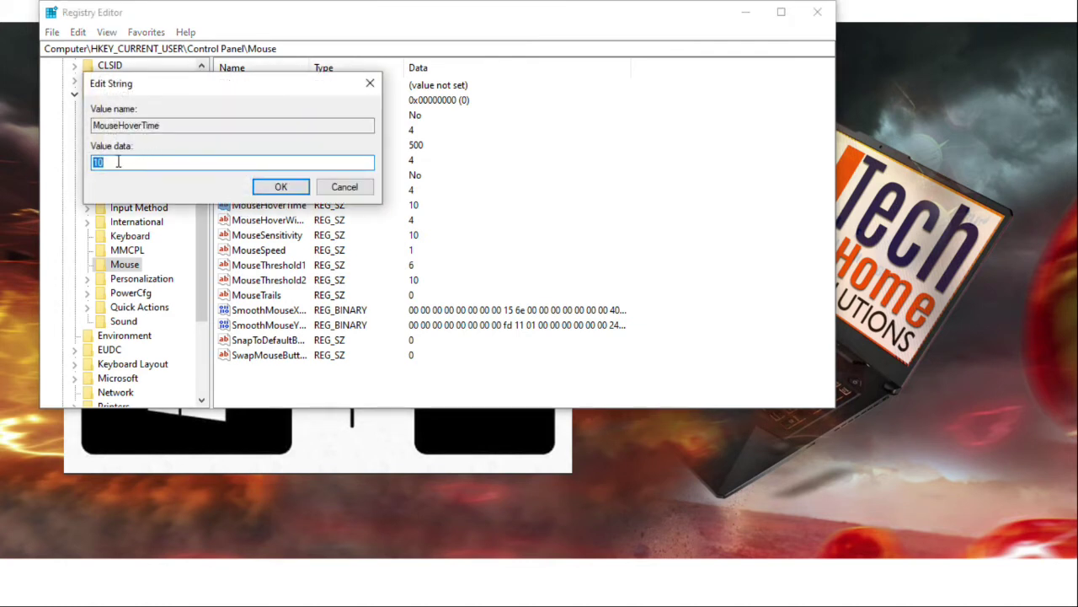
pyautogui.click(272, 188)
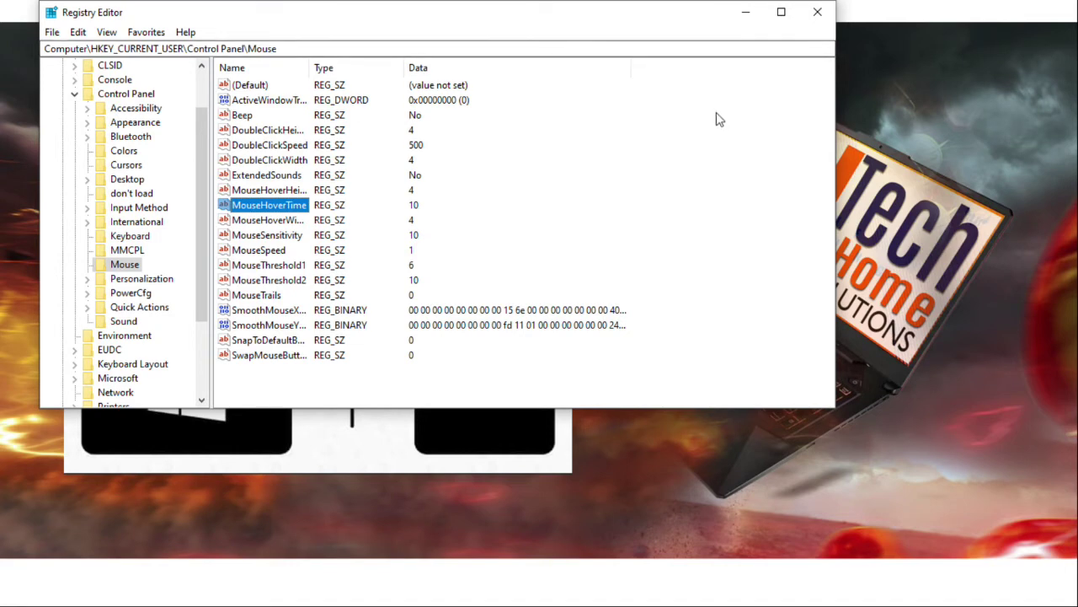
pyautogui.click(817, 11)
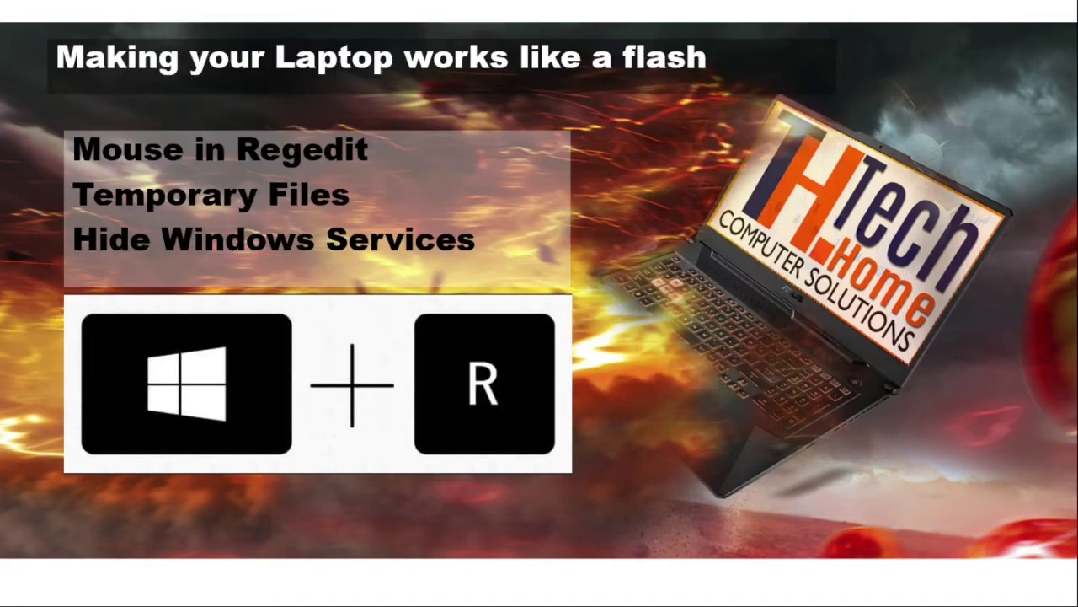
# - End the slide show, minimize the presentation window and refresh the desktop
pyautogui.press('Escape')
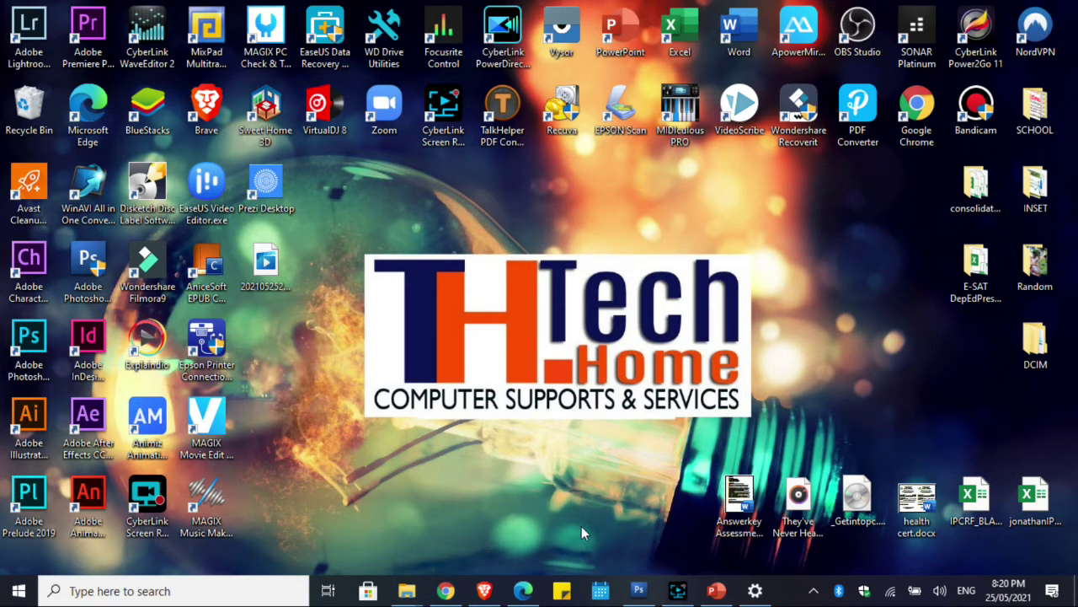
pyautogui.click(716, 590)
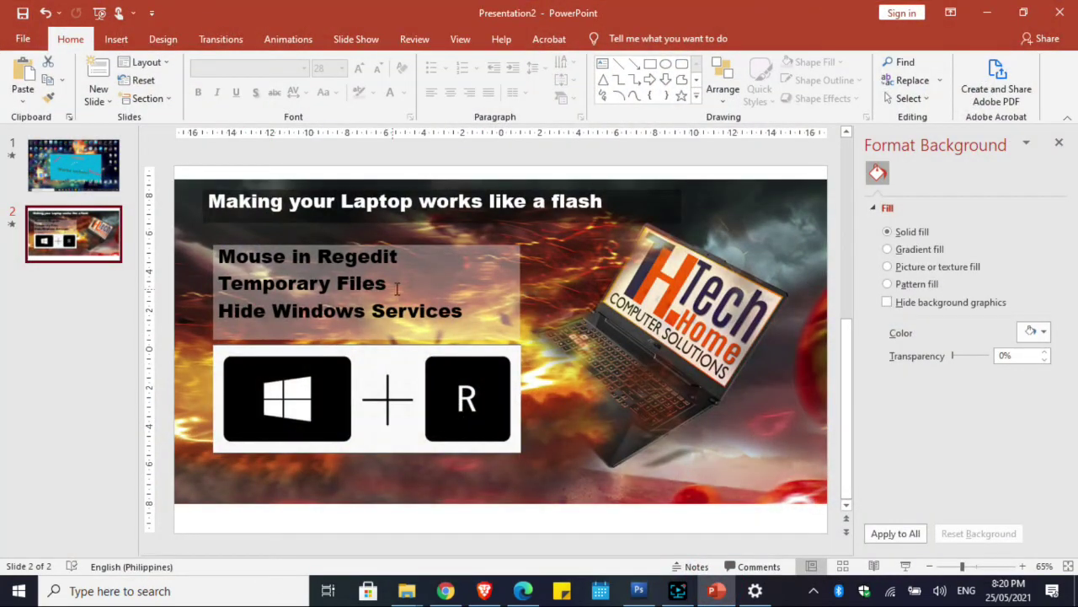
pyautogui.click(716, 590)
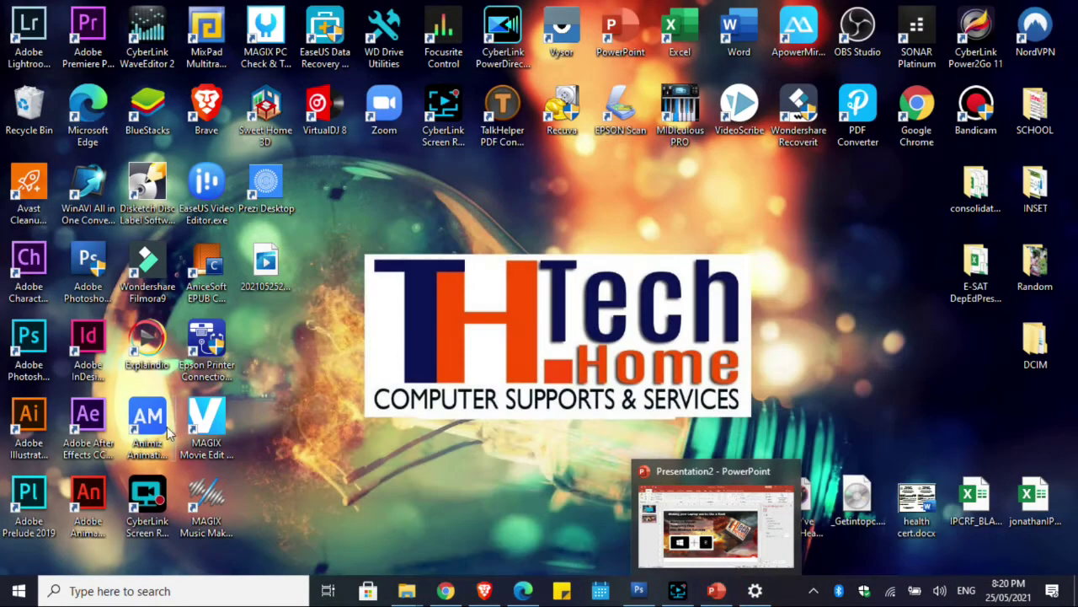
pyautogui.rightClick(179, 286)
pyautogui.click(286, 335)
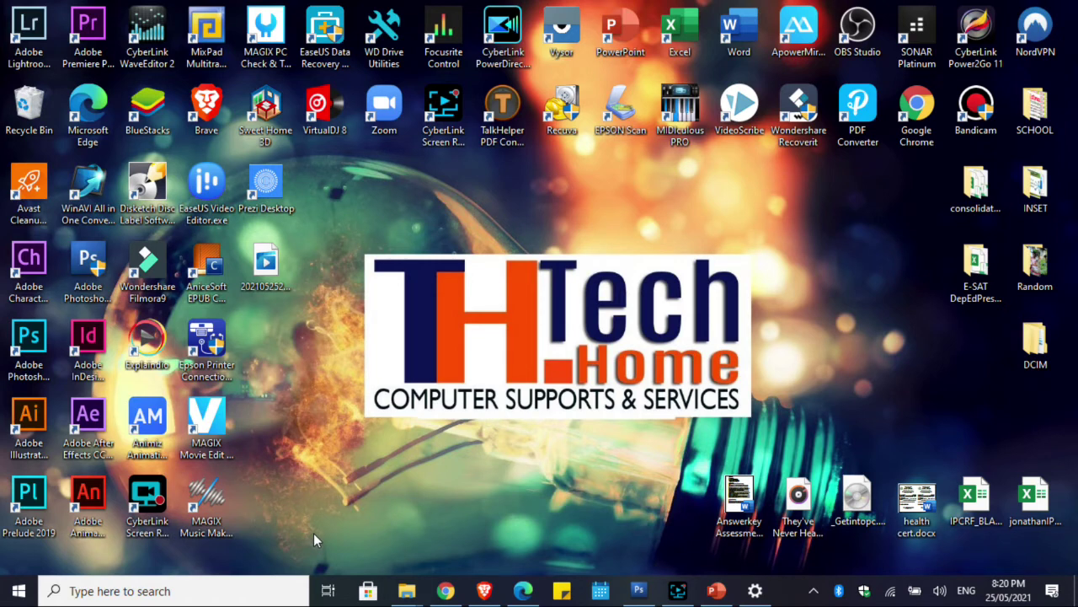
# - Open the user's temporary files folder by running %temp% and maximize its window
pyautogui.press('super+r')
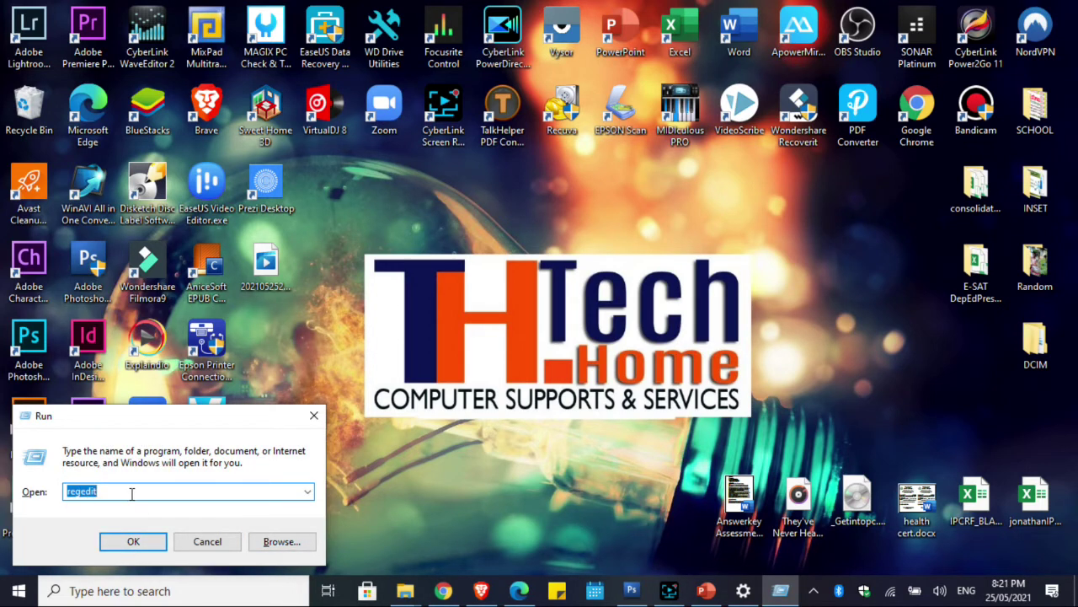
pyautogui.write('%temp%')
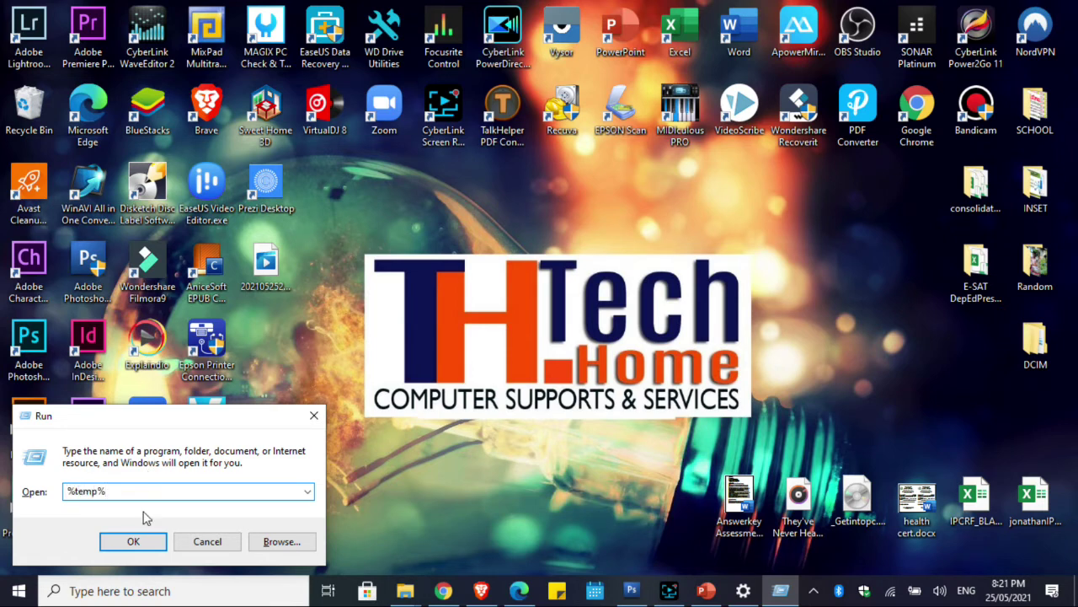
pyautogui.click(134, 540)
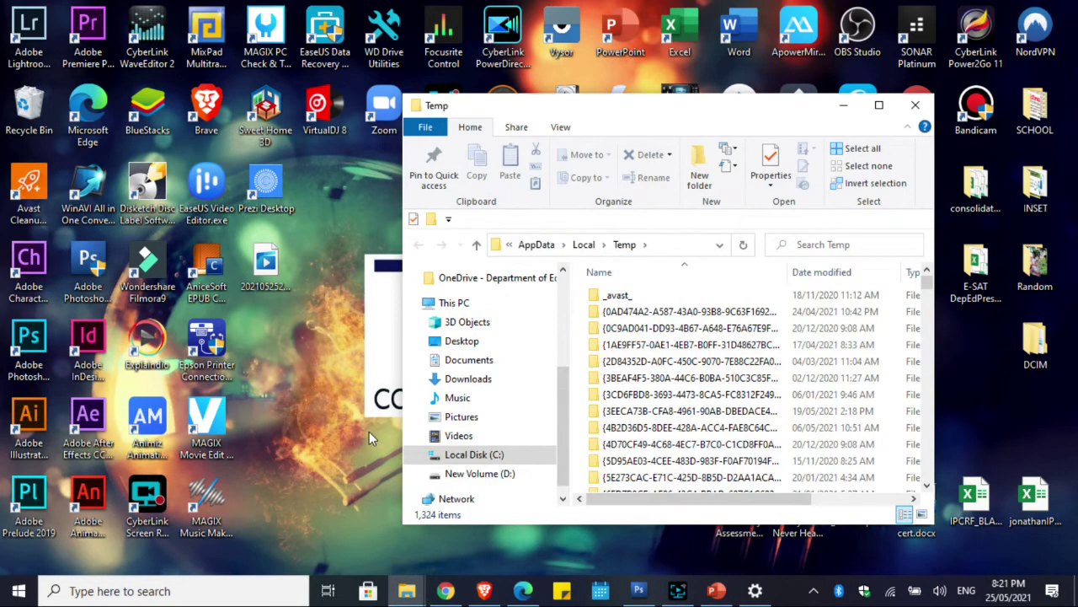
pyautogui.moveTo(674, 112); pyautogui.dragTo(456, 108)
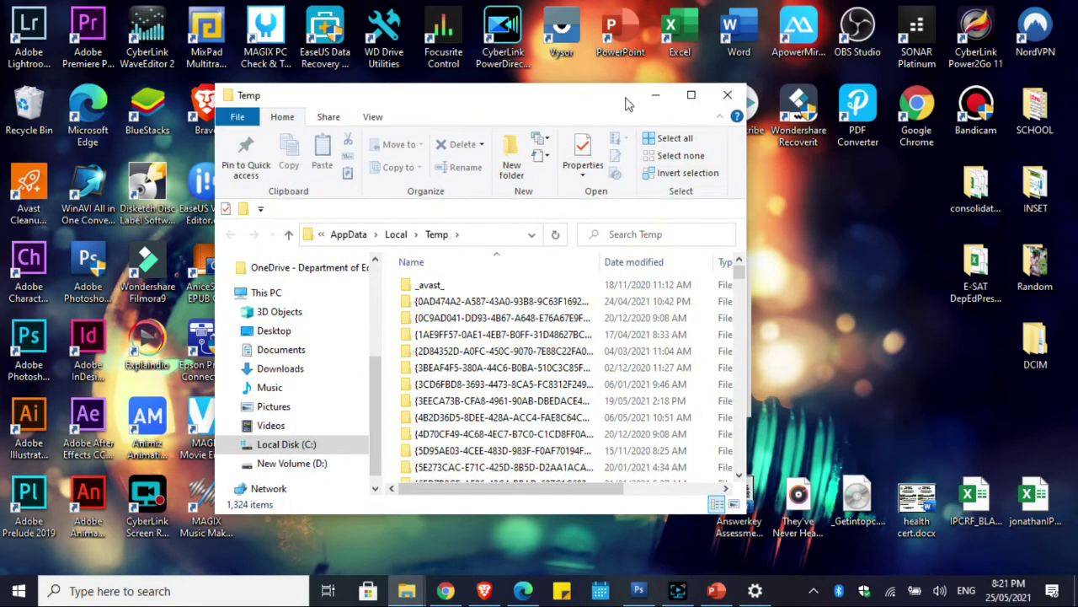
pyautogui.click(694, 97)
# - Select all items in the user's Temp folder and delete them
pyautogui.scroll(-10, 481, 229)
pyautogui.scroll(-10, 549, 289)
pyautogui.moveTo(851, 199)
pyautogui.mouseDown()
pyautogui.moveTo(864, 281)
pyautogui.moveTo(854, 362)
pyautogui.moveTo(853, 182)
pyautogui.mouseUp()
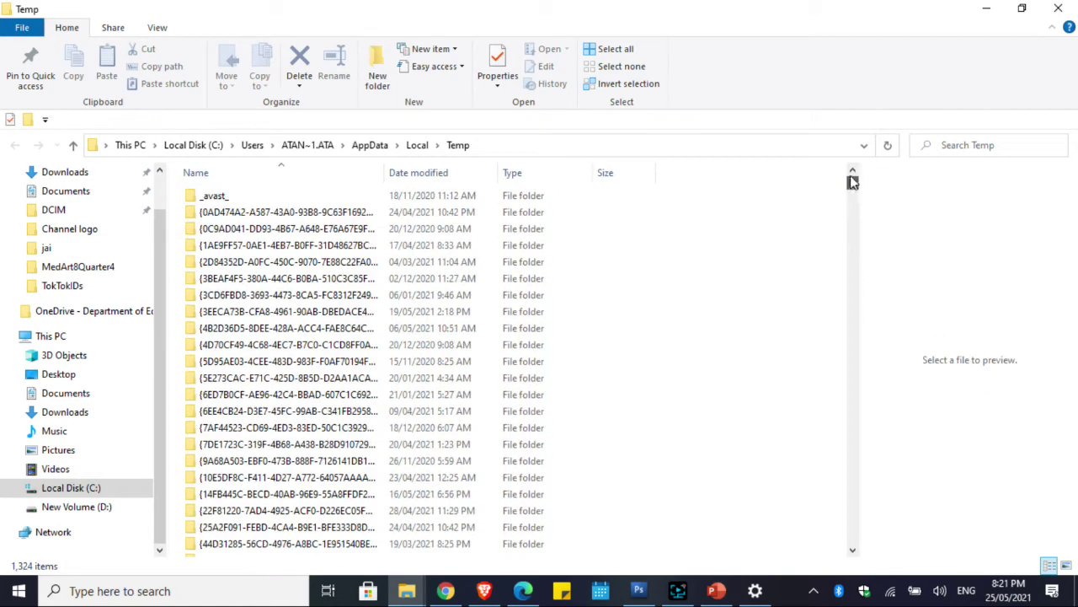
pyautogui.click(427, 315)
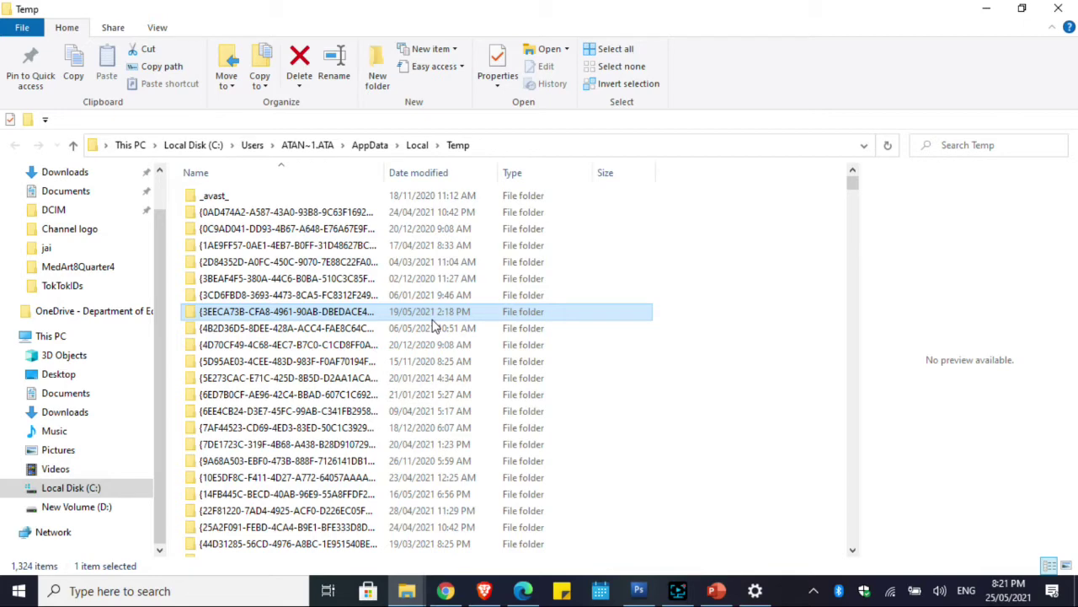
pyautogui.hotkey('ctrl', 'a')
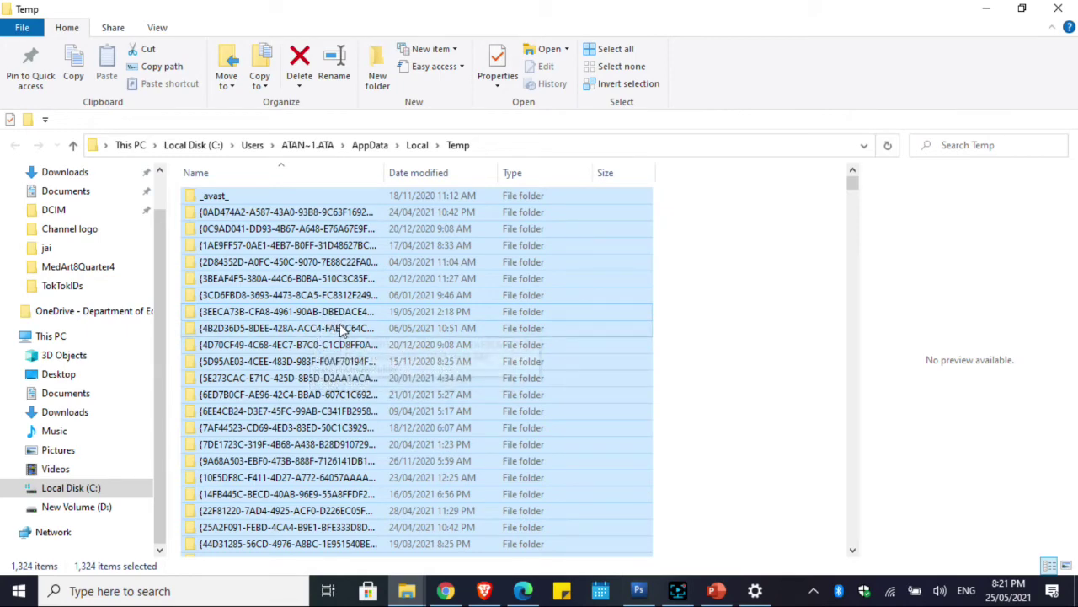
pyautogui.scroll(-10, 337, 337)
pyautogui.rightClick(296, 264)
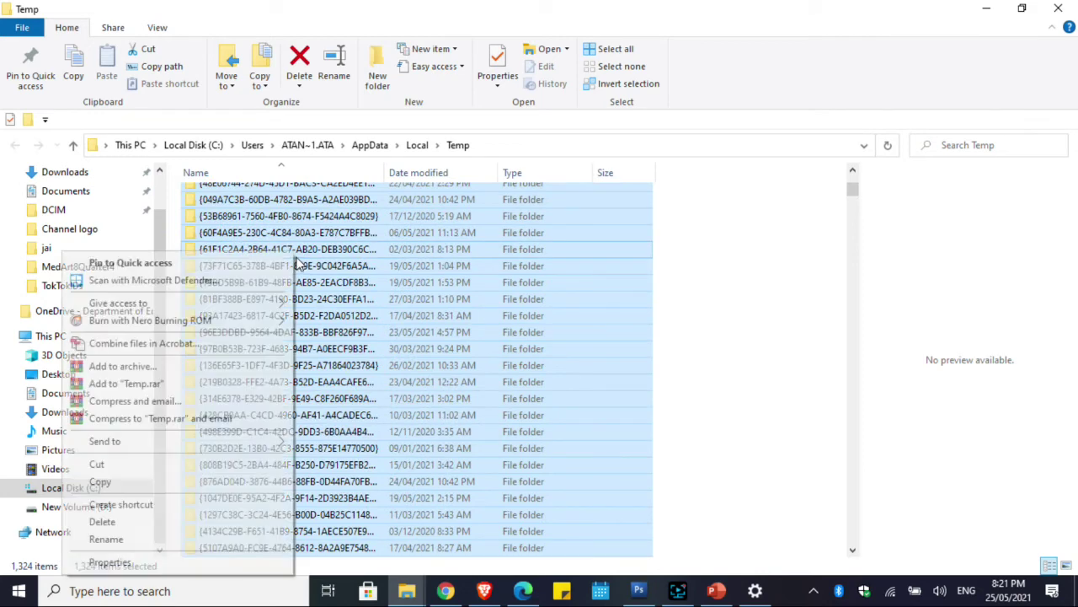
pyautogui.click(102, 523)
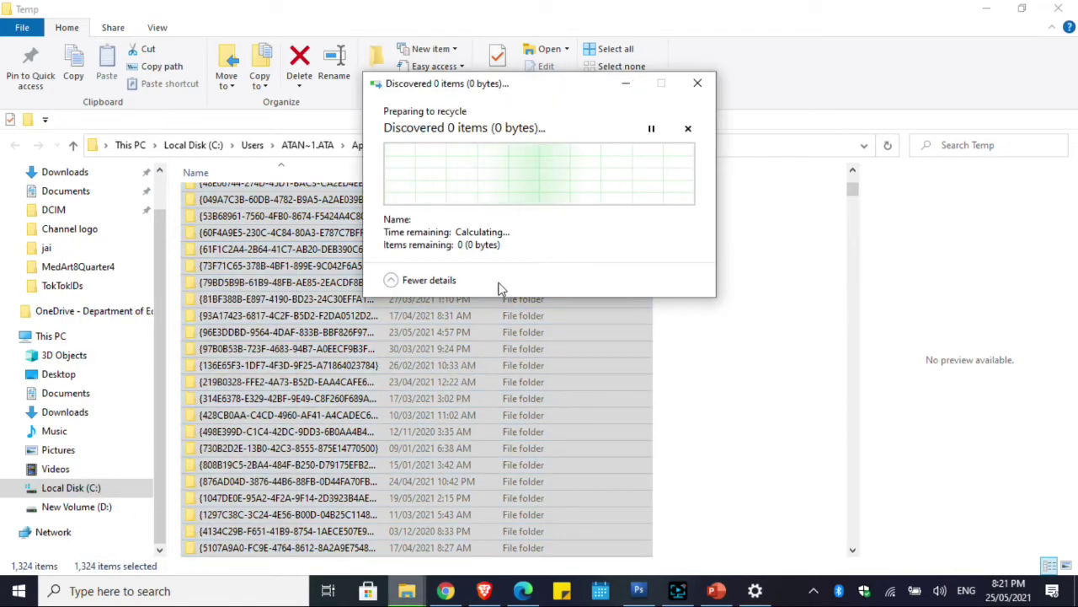
# - Continue the deletion with administrator permission, then close the deletion dialog and the Temp folder window
pyautogui.scroll(-8, 563, 447)
pyautogui.scroll(-6, 562, 438)
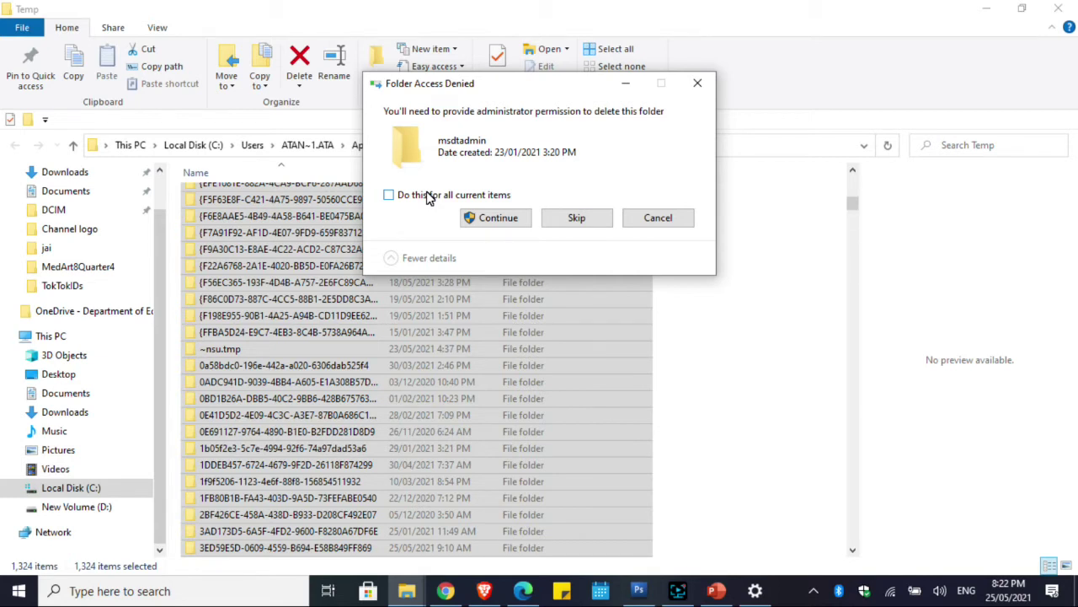
pyautogui.click(498, 218)
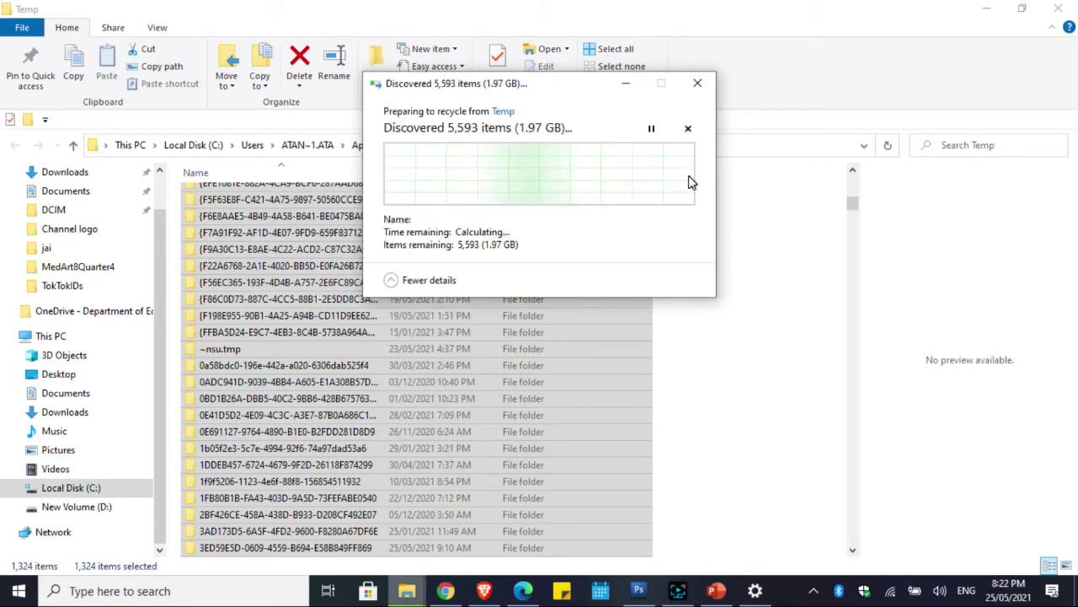
pyautogui.click(697, 86)
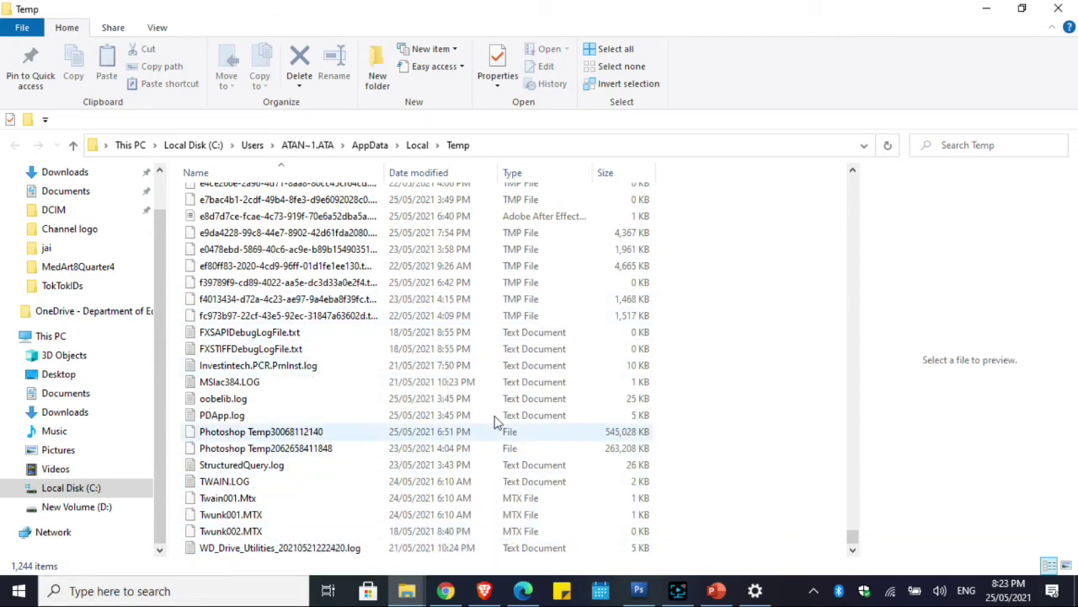
pyautogui.click(1058, 8)
# - Refresh the desktop
pyautogui.rightClick(464, 310)
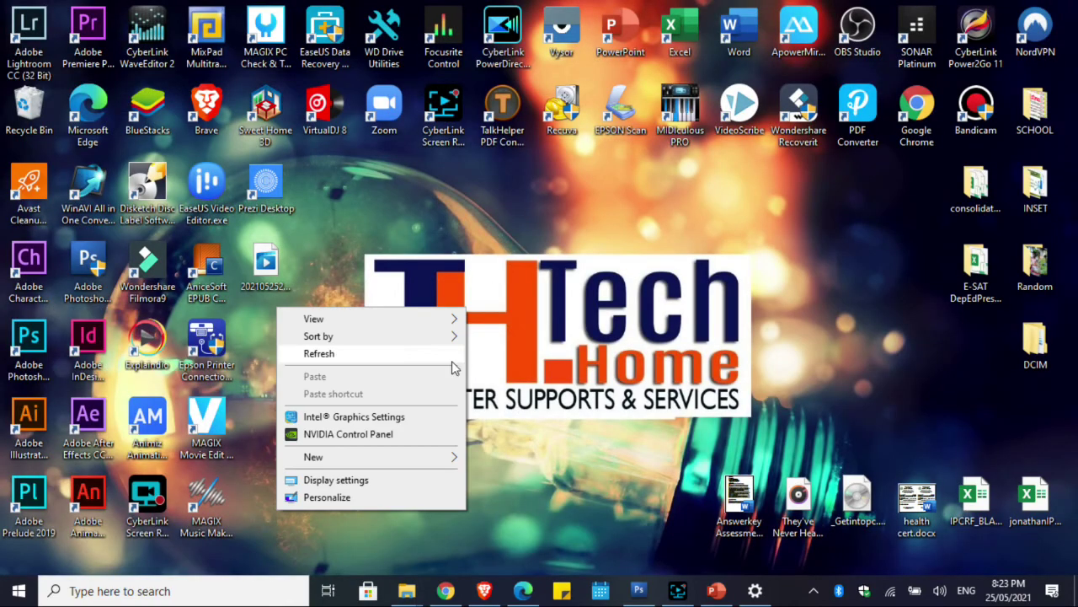
pyautogui.click(357, 360)
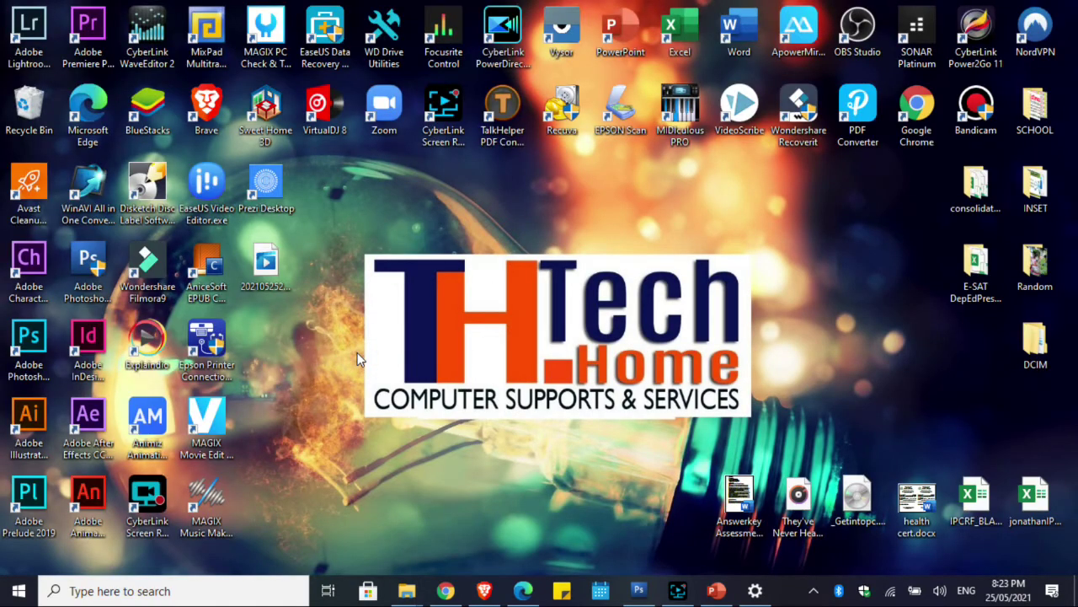
pyautogui.press('super')
pyautogui.click(671, 290)
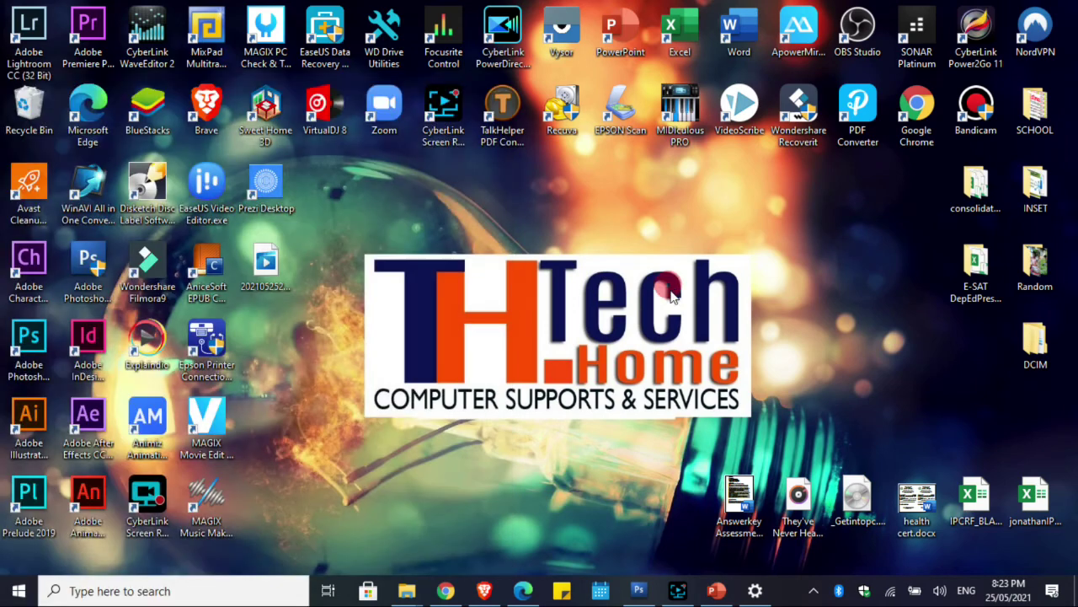
# - Open the Windows Temp folder by changing the Run command to temp and executing it
pyautogui.press('super+r')
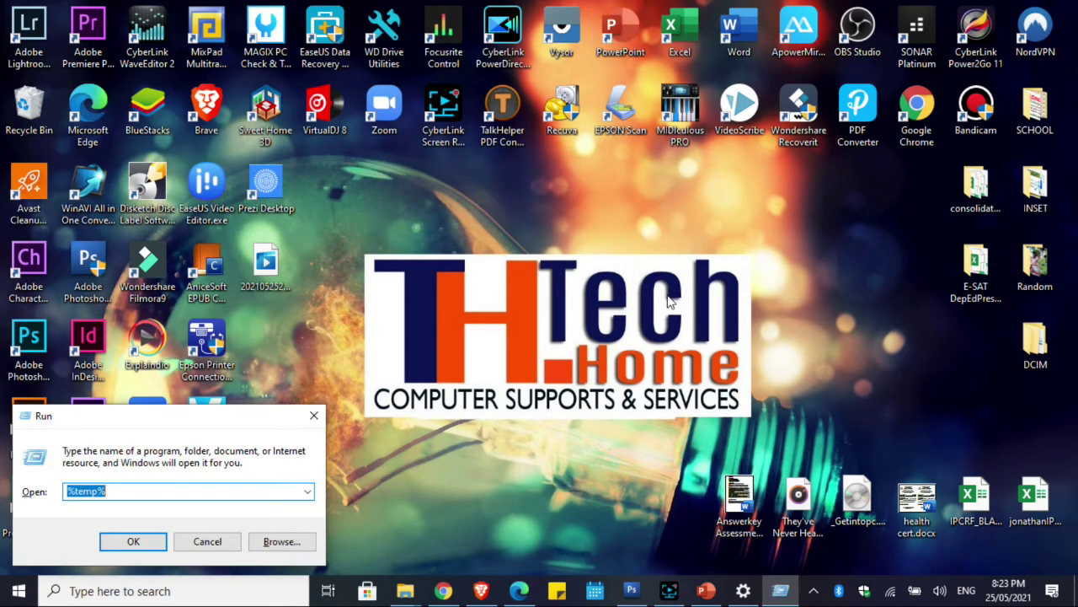
pyautogui.click(118, 496)
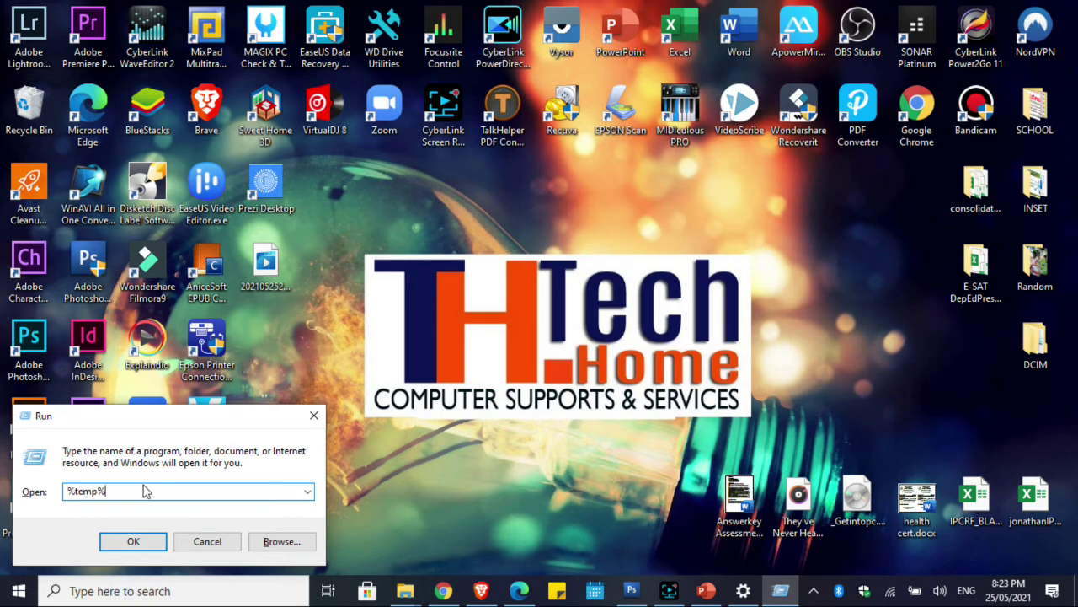
pyautogui.press('BackSpace')
pyautogui.click(76, 490)
pyautogui.press('BackSpace')
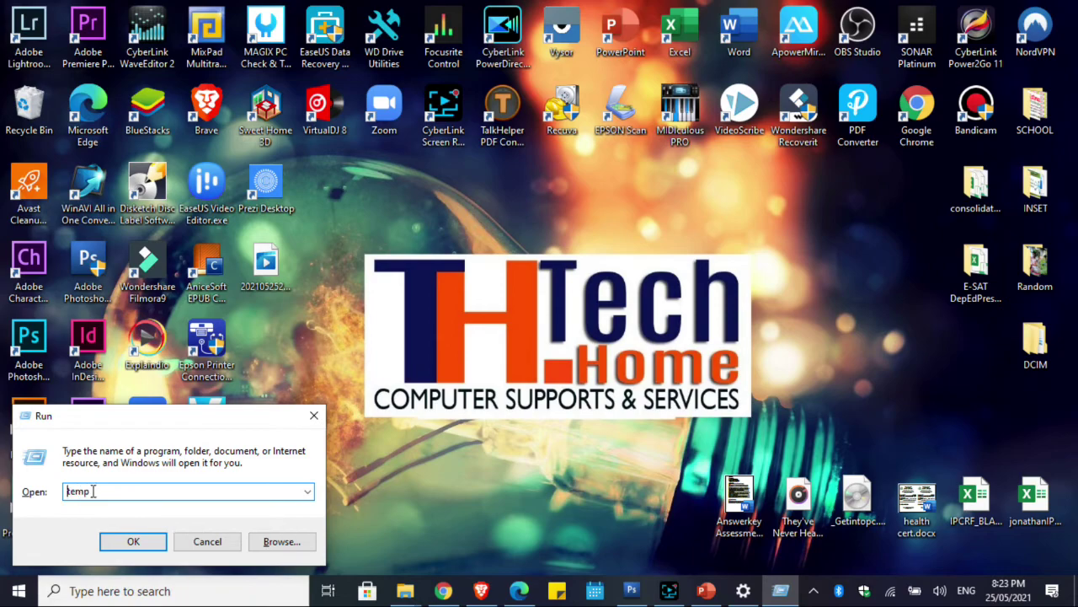
pyautogui.click(132, 543)
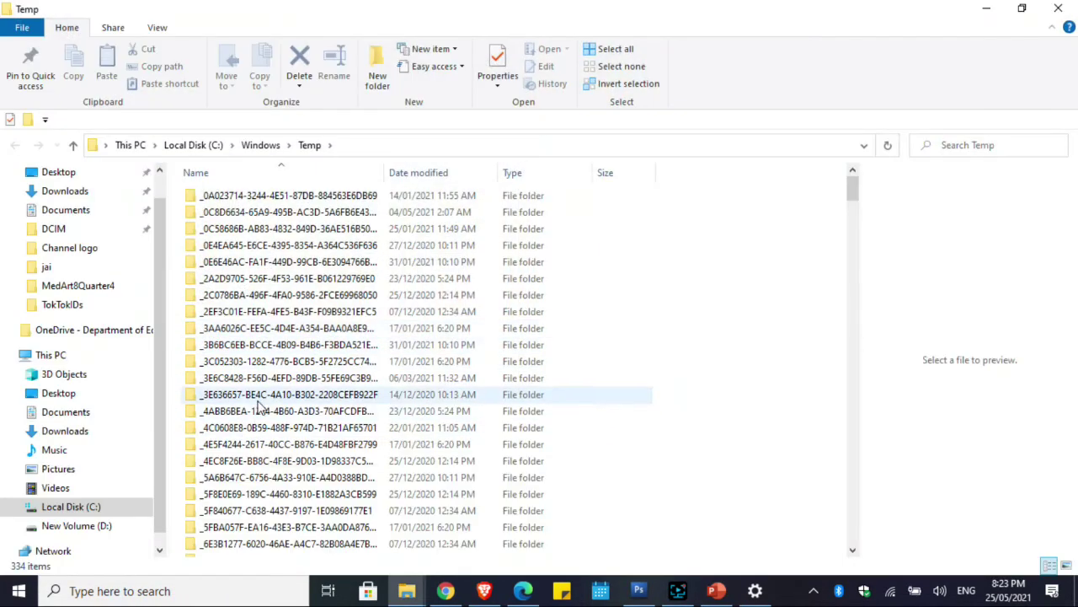
# - Delete all items in the Windows Temp folder, granting administrator permission for all current items
pyautogui.scroll(-5, 354, 405)
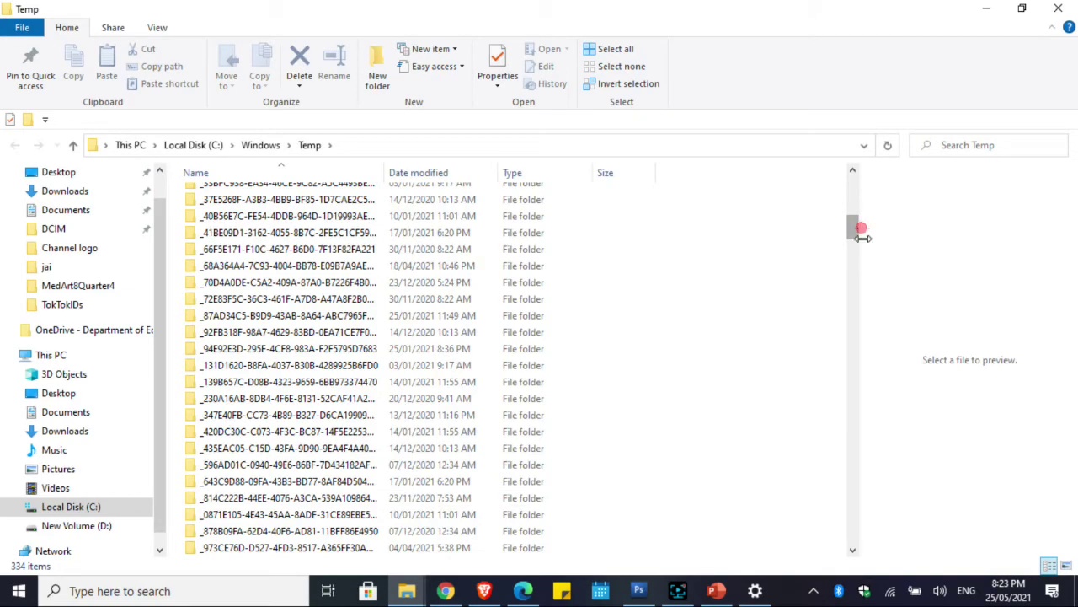
pyautogui.moveTo(855, 247); pyautogui.dragTo(826, 250)
pyautogui.click(396, 373)
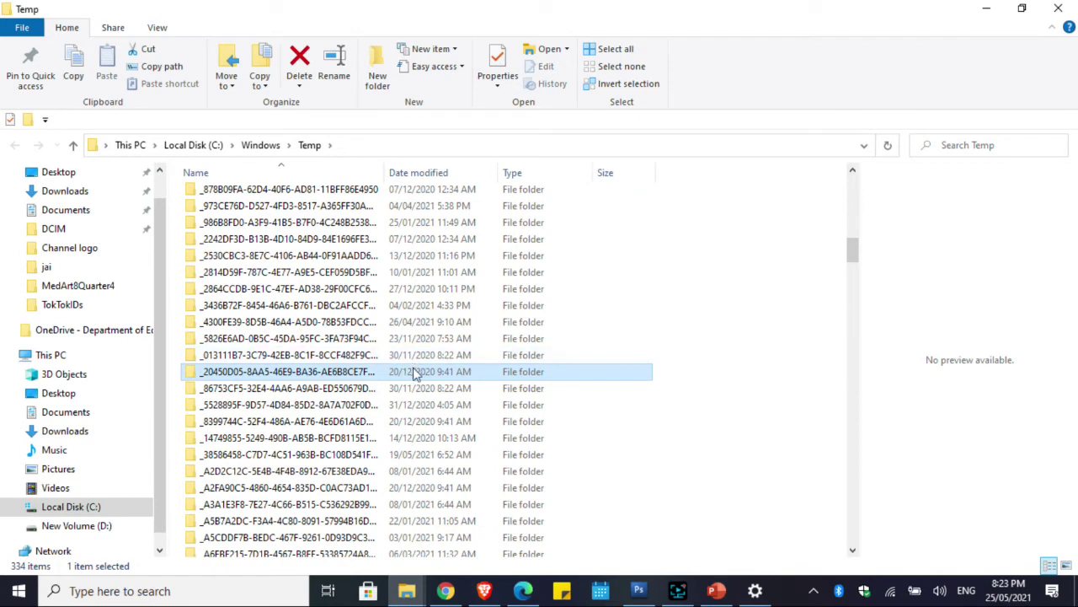
pyautogui.hotkey('ctrl', 'a')
pyautogui.rightClick(379, 356)
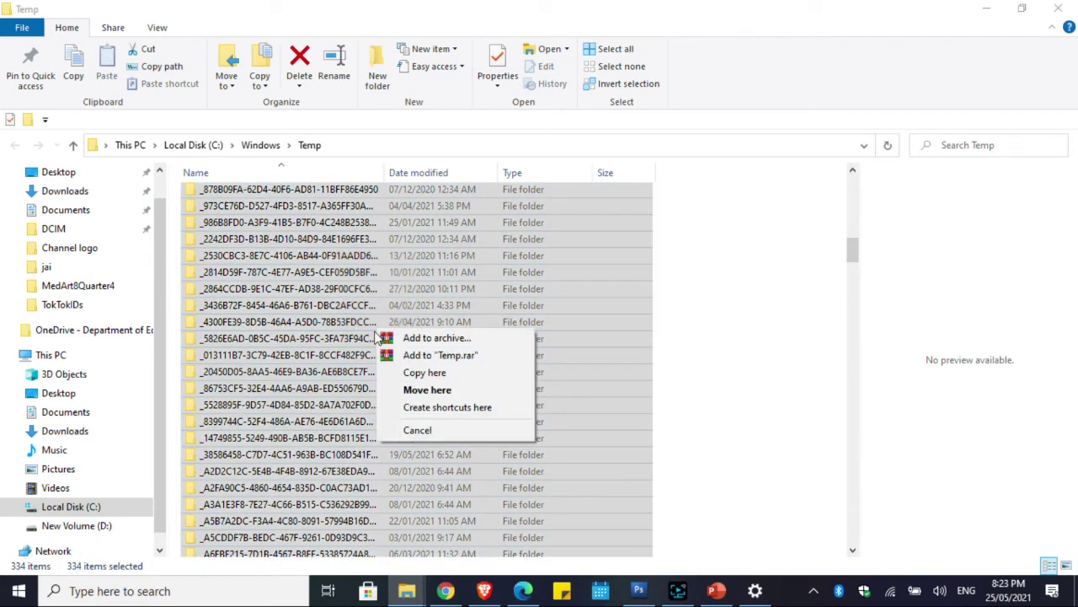
pyautogui.rightClick(325, 320)
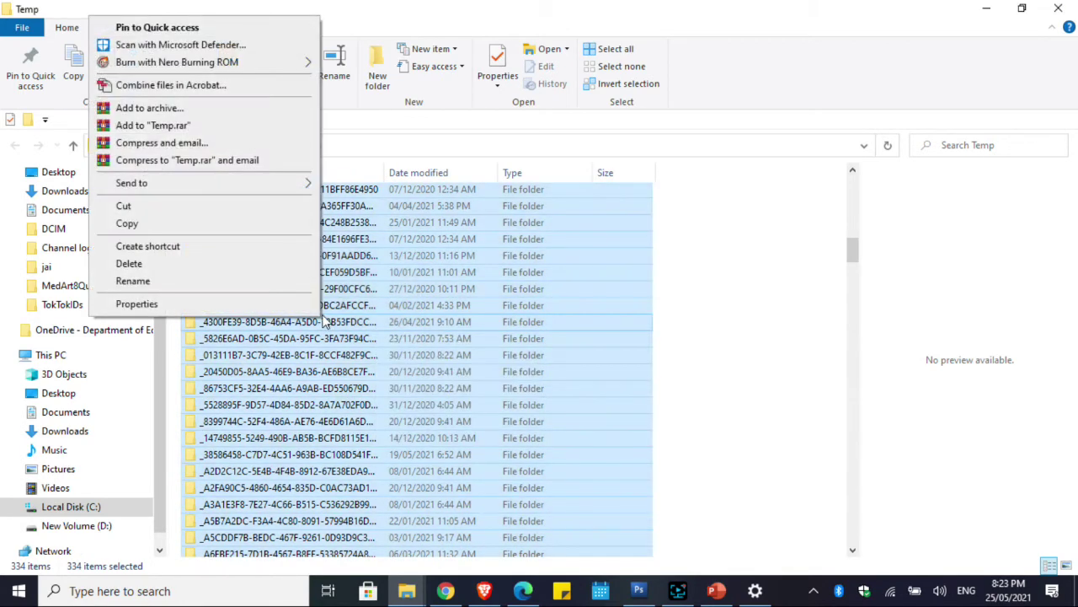
pyautogui.click(118, 264)
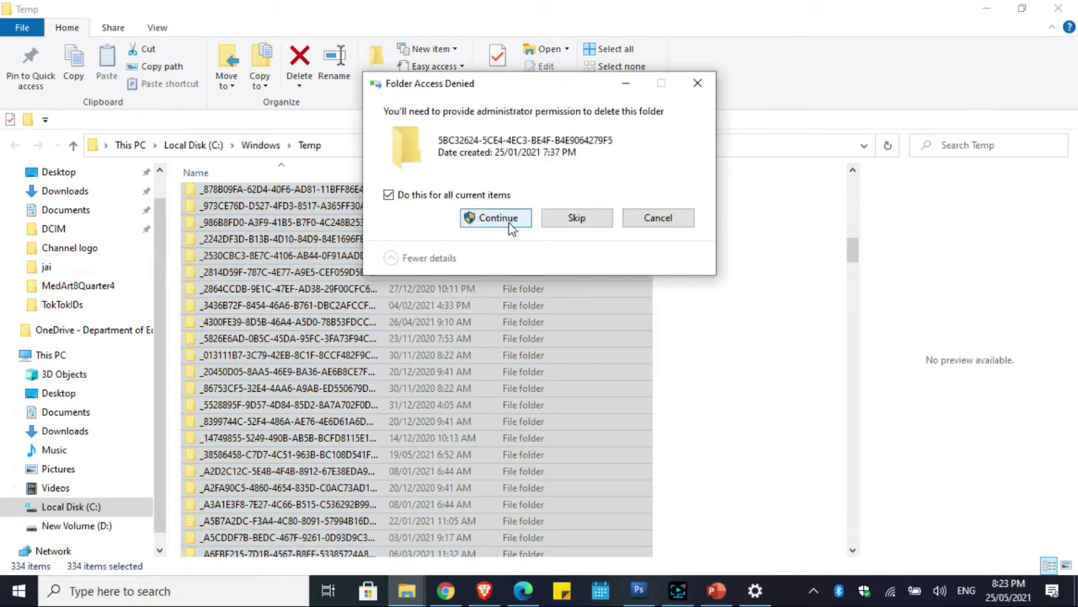
pyautogui.click(508, 224)
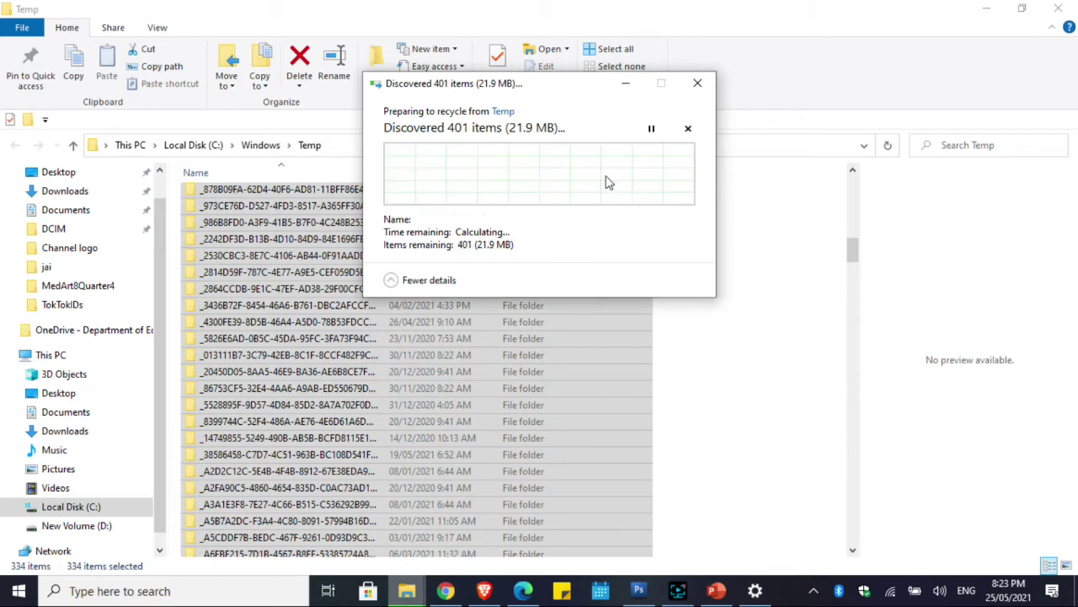
pyautogui.click(753, 448)
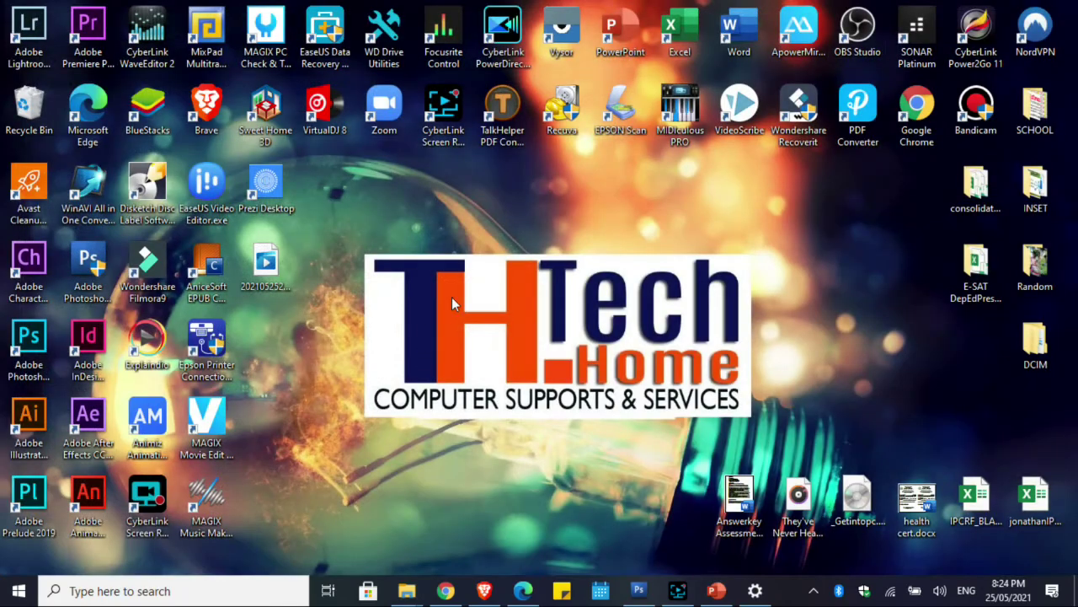
# - Refresh the desktop twice
pyautogui.rightClick(303, 239)
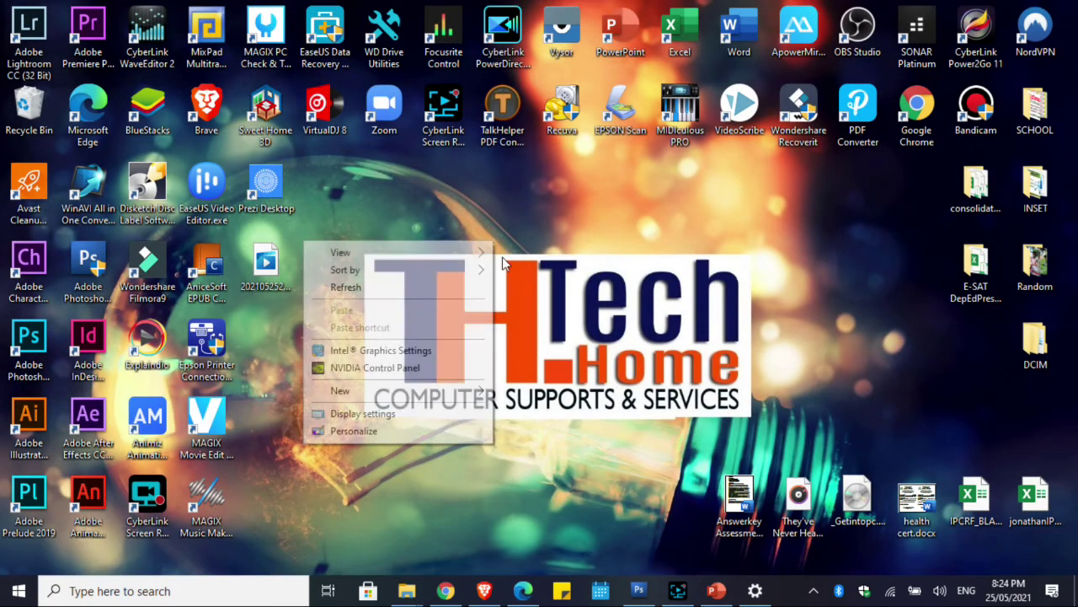
pyautogui.click(365, 292)
pyautogui.rightClick(244, 336)
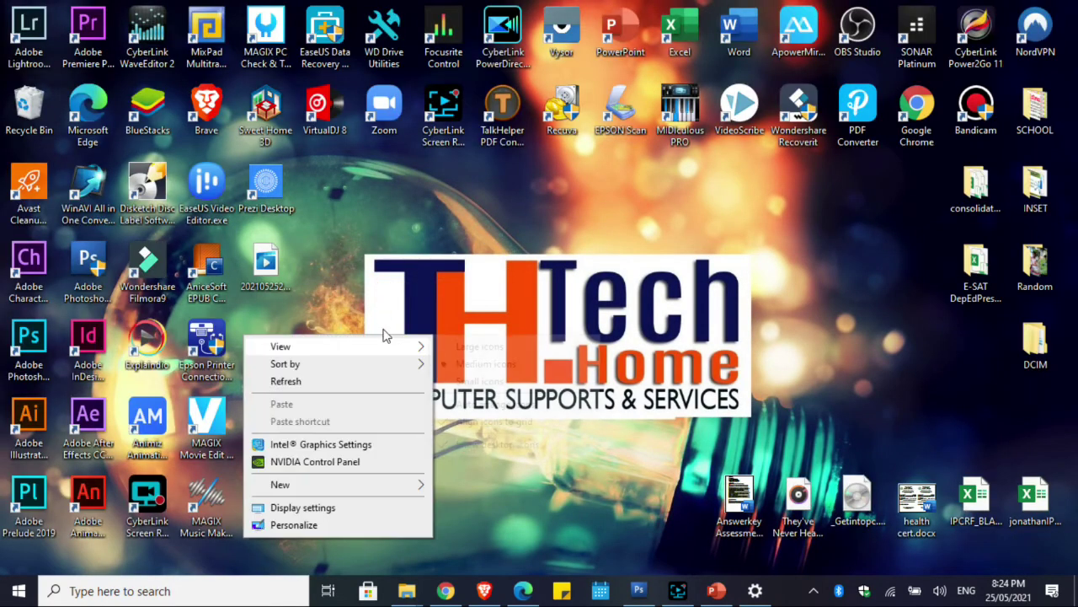
pyautogui.click(325, 383)
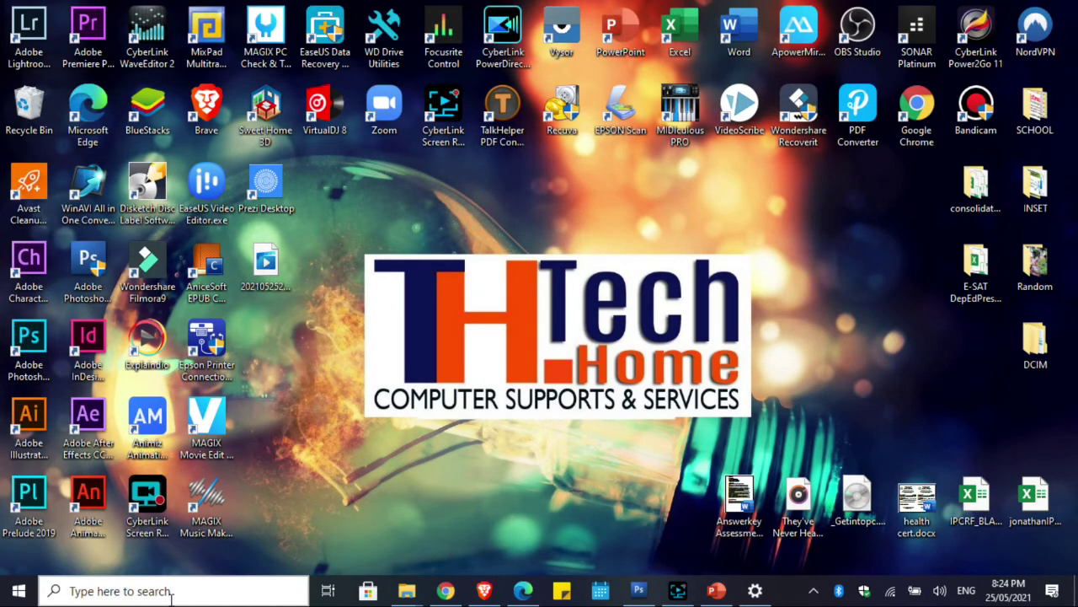